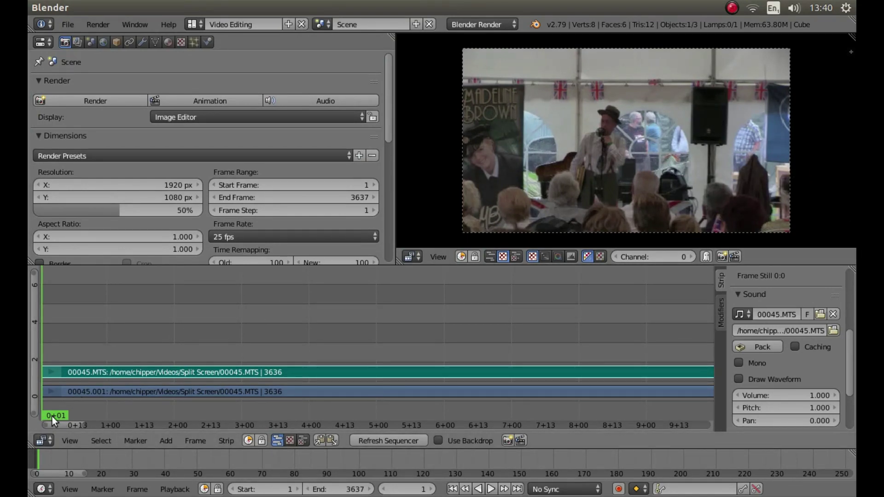
Preview the opening seconds of the clip, then return to the first frame.
{"action": "left_click_drag", "start_coordinate": [52, 417], "coordinate": [129, 410]}
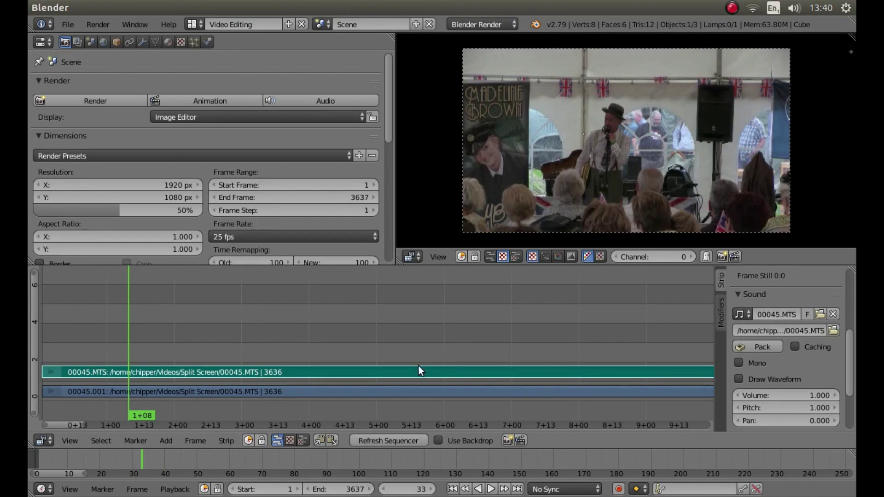
{"action": "left_click", "coordinate": [453, 489]}
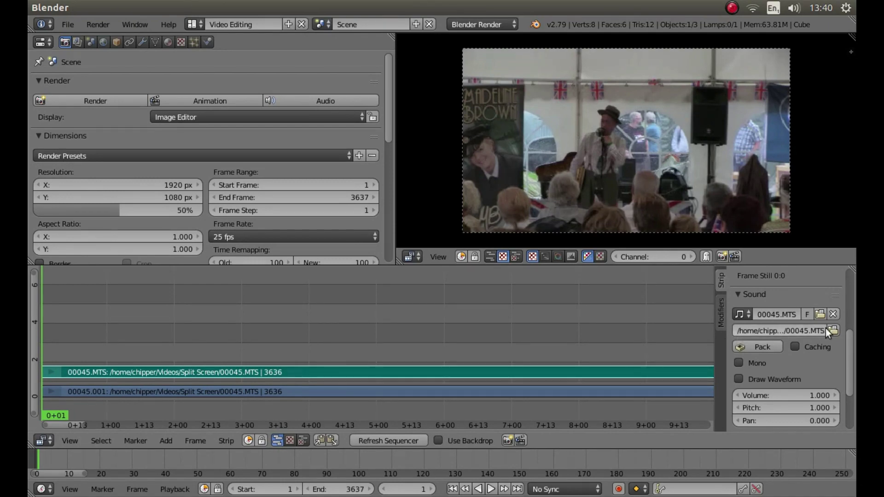
{"action": "scroll", "coordinate": [850, 335], "scroll_direction": "up", "scroll_amount": 4}
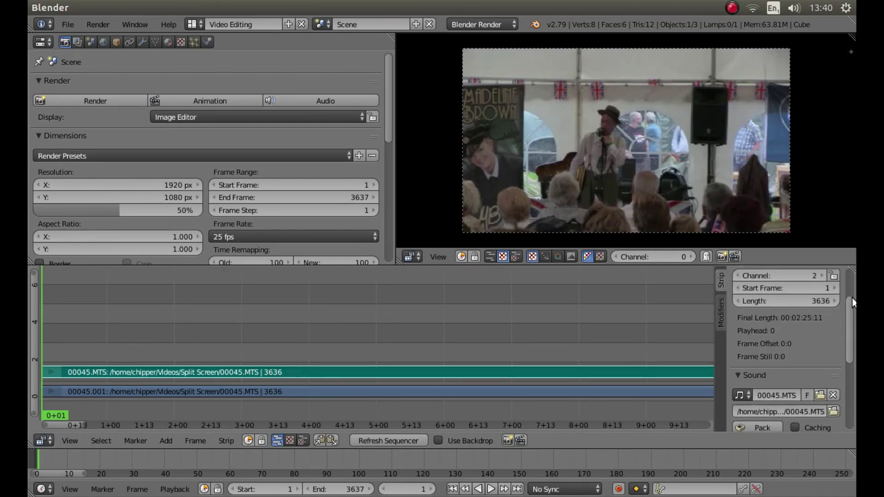
{"action": "scroll", "coordinate": [767, 299], "scroll_direction": "down", "scroll_amount": 4}
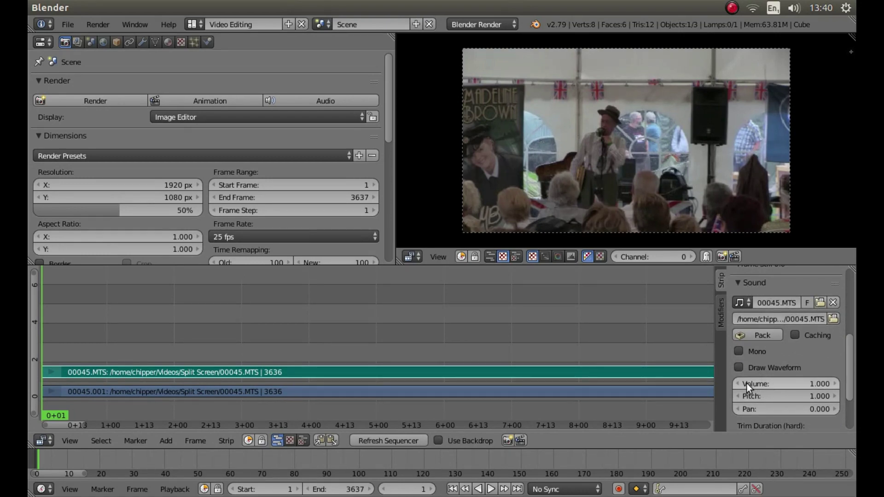
Try a volume of 0.5, restore it to 1, and keyframe that volume at frame 1.
{"action": "left_click", "coordinate": [791, 383]}
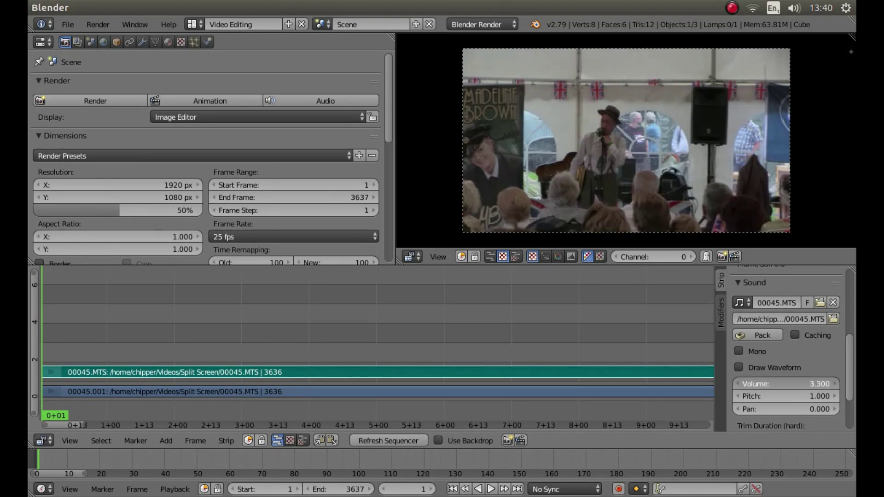
{"action": "left_click", "coordinate": [792, 382]}
{"action": "type", "text": "0.5"}
{"action": "key", "text": "Return"}
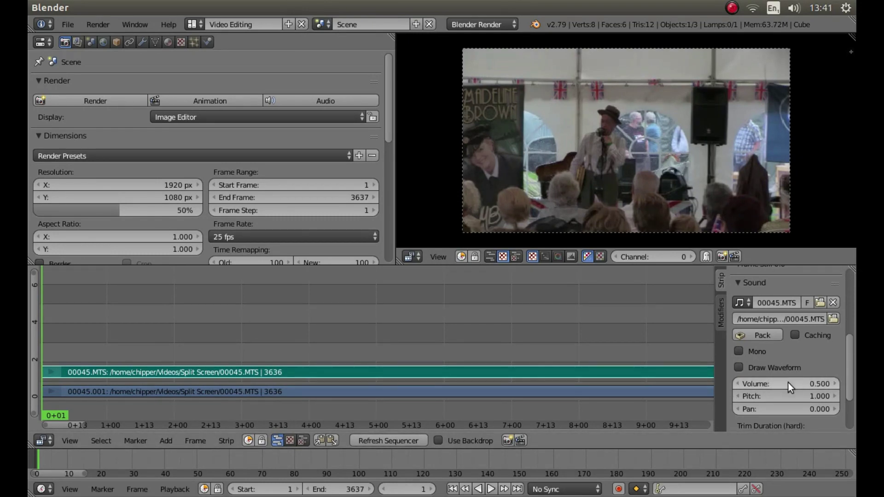
{"action": "left_click", "coordinate": [788, 384]}
{"action": "type", "text": "1"}
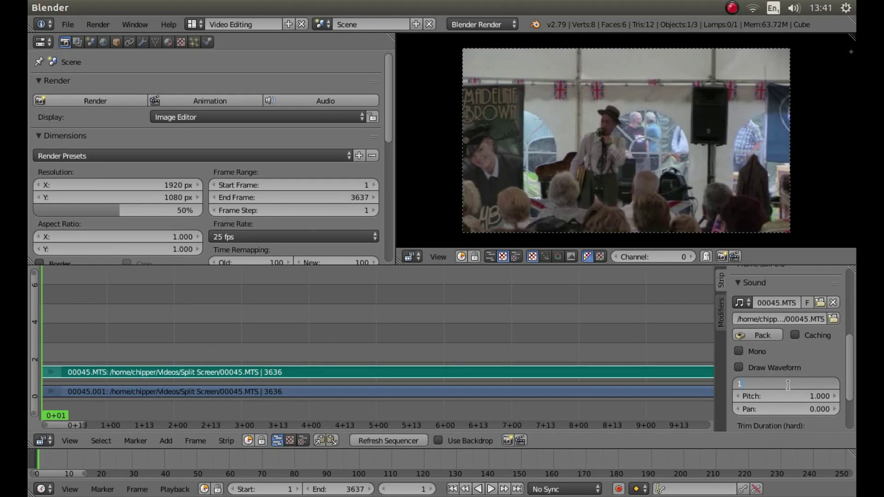
{"action": "key", "text": "Return"}
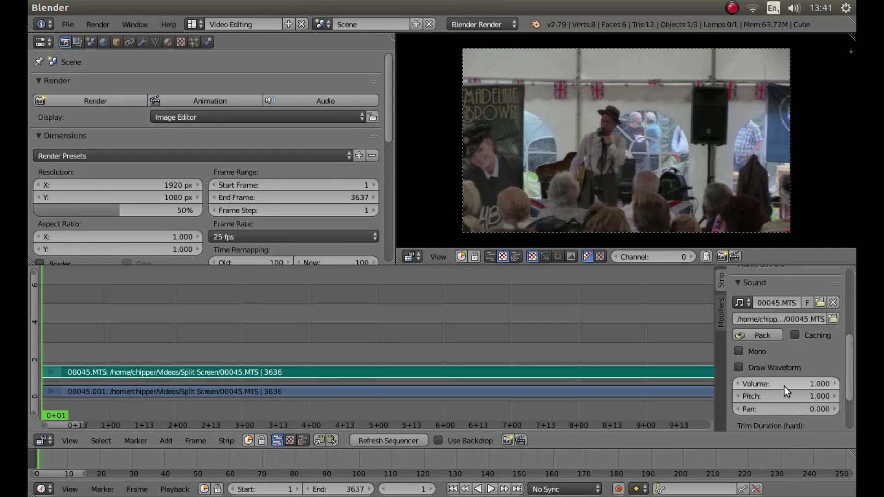
{"action": "right_click", "coordinate": [798, 384]}
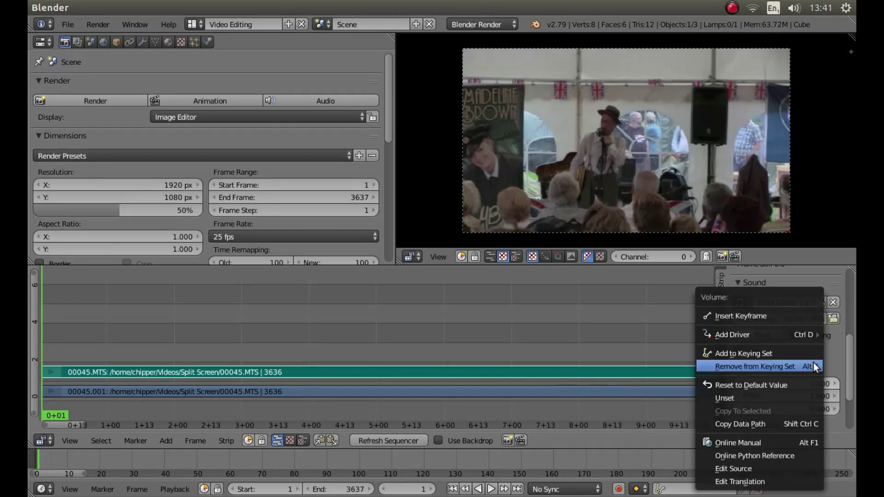
{"action": "left_click", "coordinate": [739, 315]}
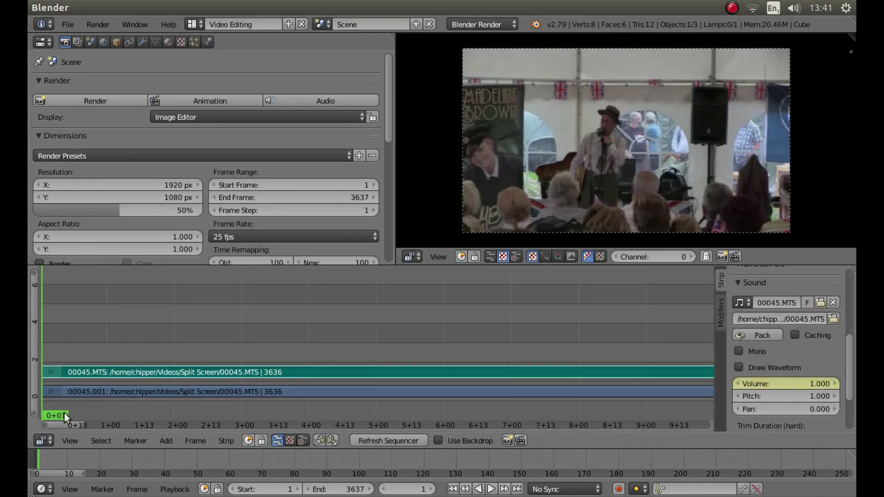
Play to frame 32 and keyframe the 00045.MTS strip's volume at 1.000 there.
{"action": "key", "text": "alt+a"}
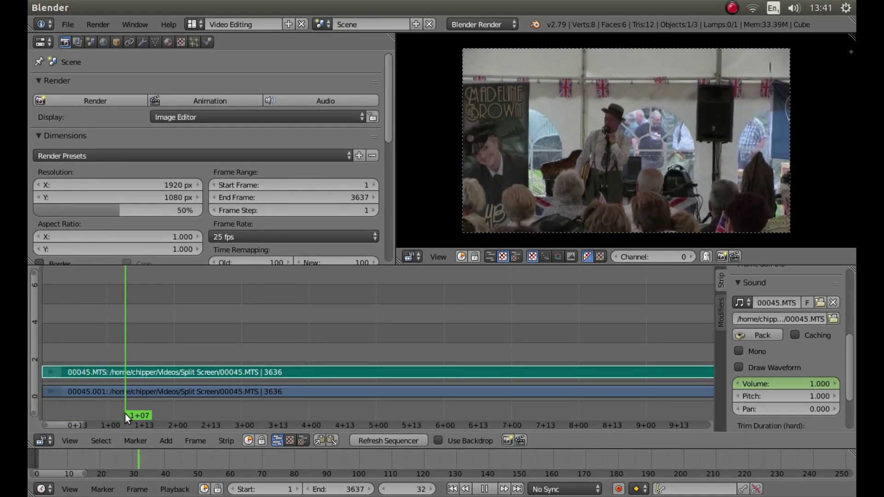
{"action": "key", "text": "alt+a"}
{"action": "right_click", "coordinate": [786, 386]}
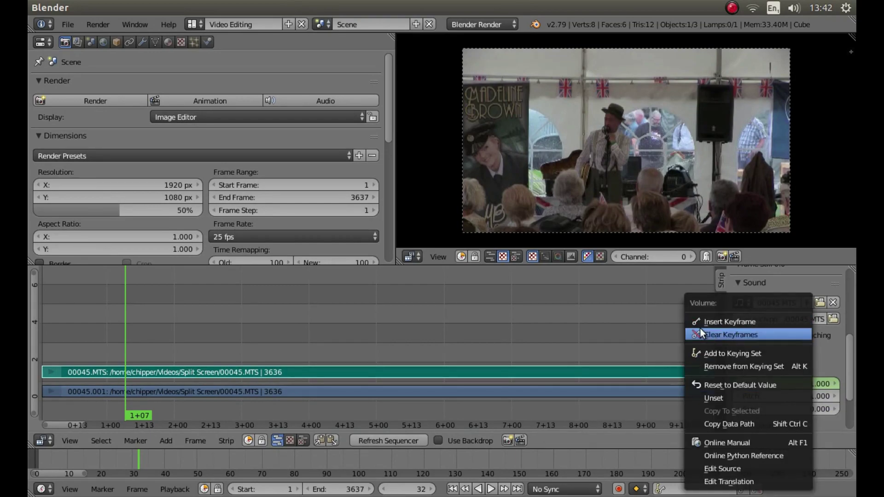
{"action": "left_click", "coordinate": [713, 321]}
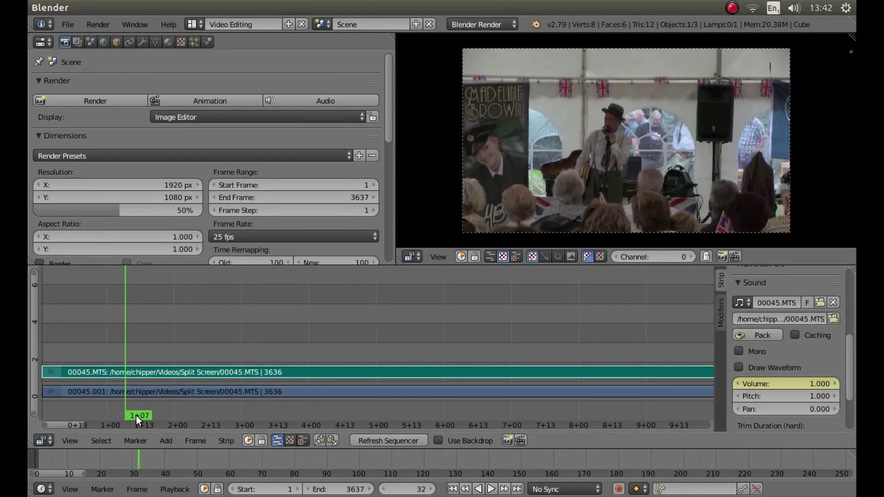
Stop playback at frame 41, set the strip volume to 0.5, and keyframe it.
{"action": "key", "text": "alt+a"}
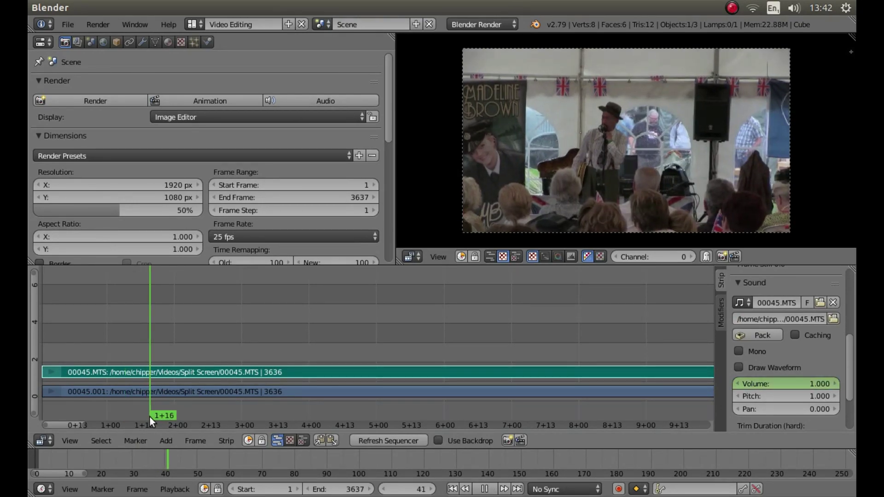
{"action": "key", "text": "alt+a"}
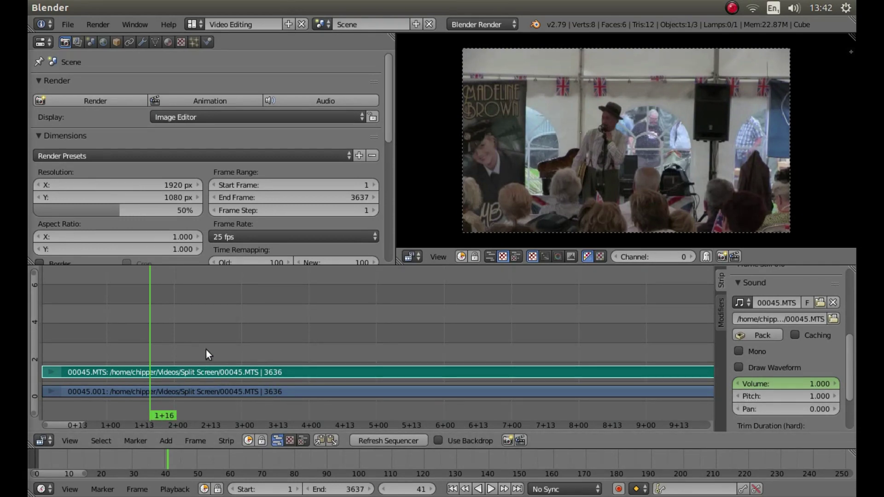
{"action": "left_click", "coordinate": [782, 383]}
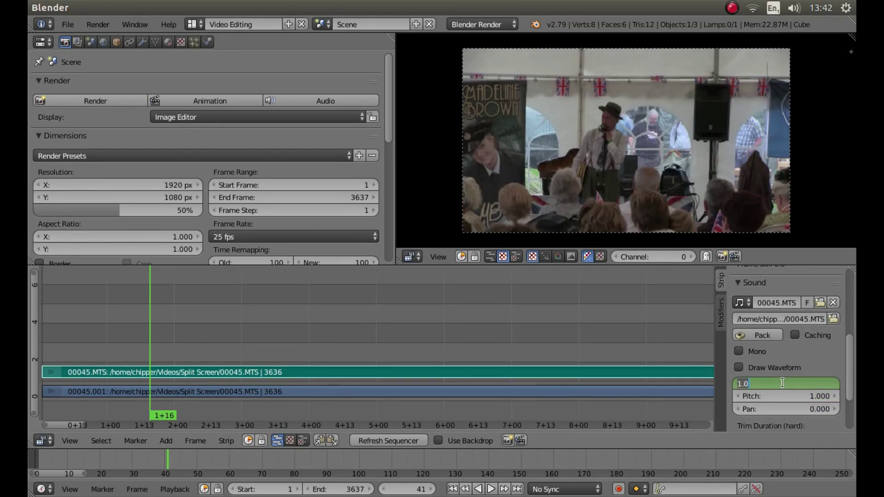
{"action": "key", "text": "BackSpace"}
{"action": "key", "text": "Return"}
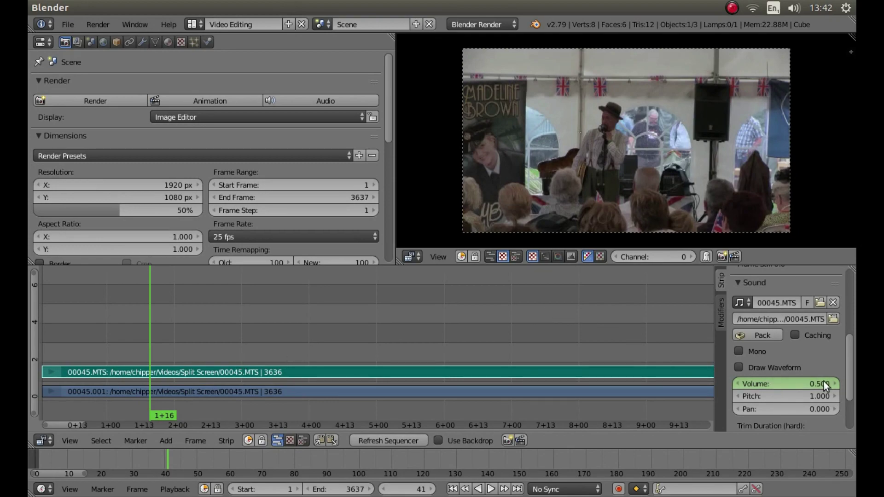
{"action": "right_click", "coordinate": [801, 382]}
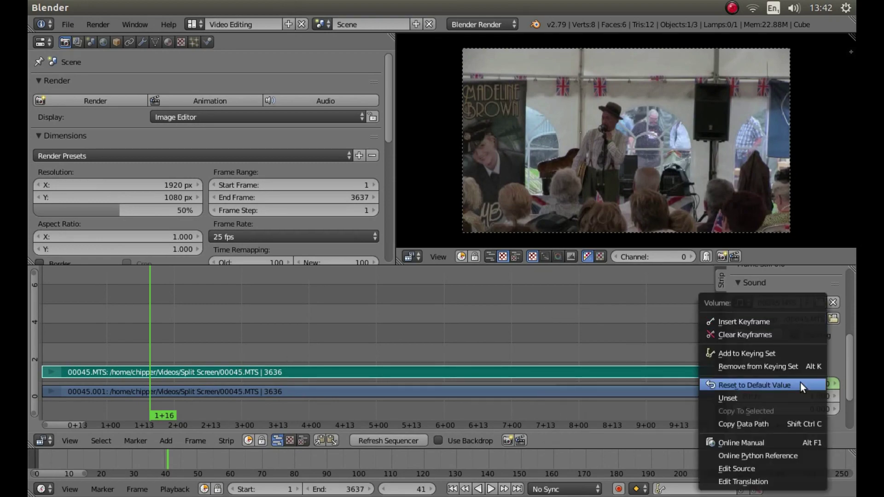
{"action": "left_click", "coordinate": [737, 324]}
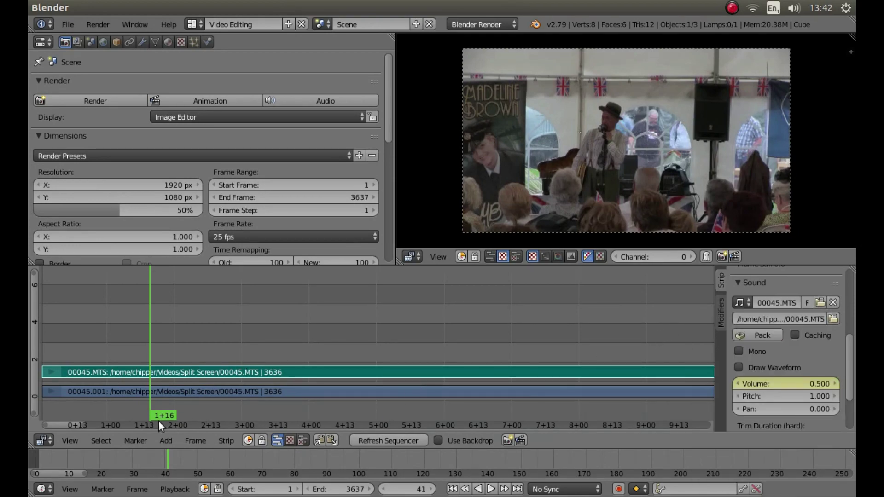
Play to frame 75 and keyframe the volume at 0.500 to hold the dip.
{"action": "key", "text": "alt+a"}
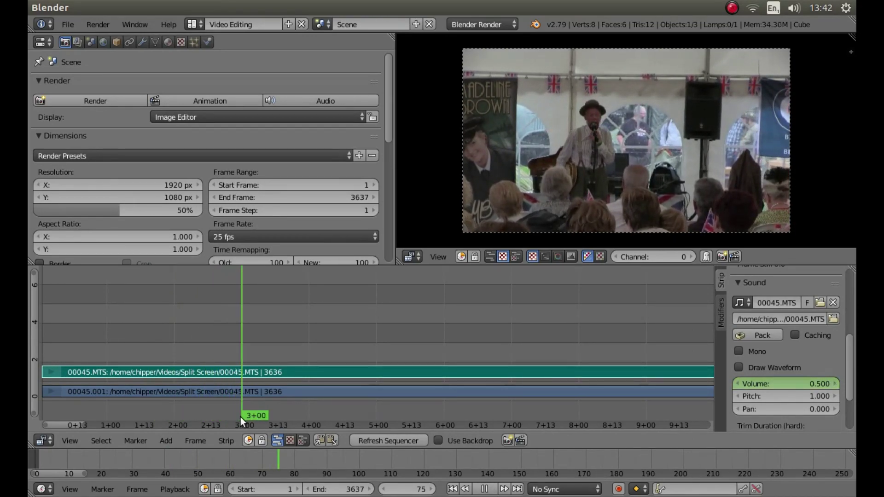
{"action": "key", "text": "alt+a"}
{"action": "right_click", "coordinate": [786, 381]}
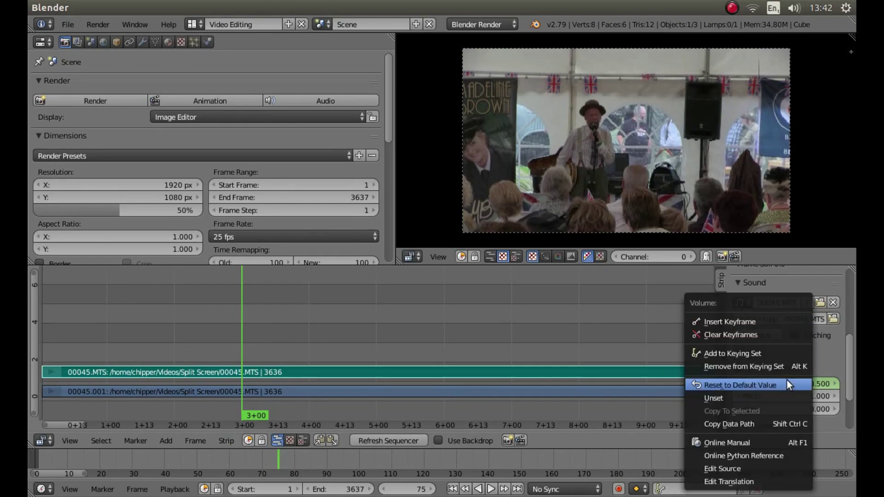
{"action": "left_click", "coordinate": [701, 319]}
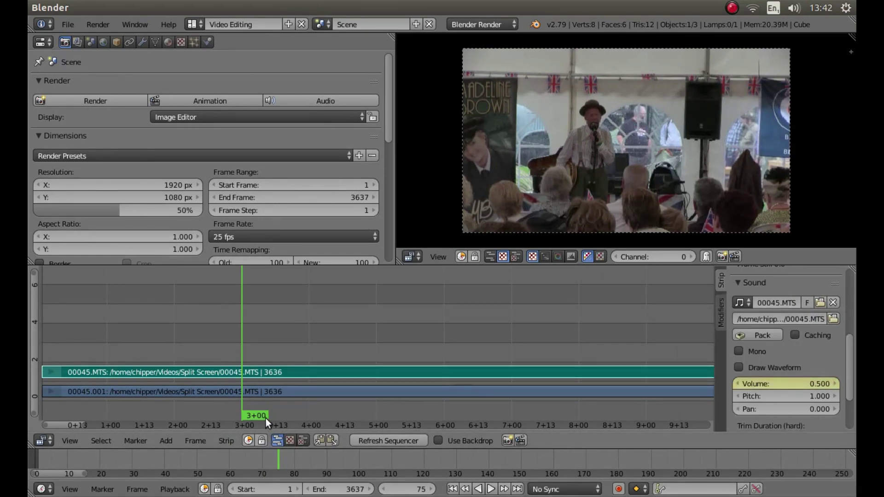
Play to frame 88, set the volume back to 1, and keyframe it.
{"action": "key", "text": "alt+a"}
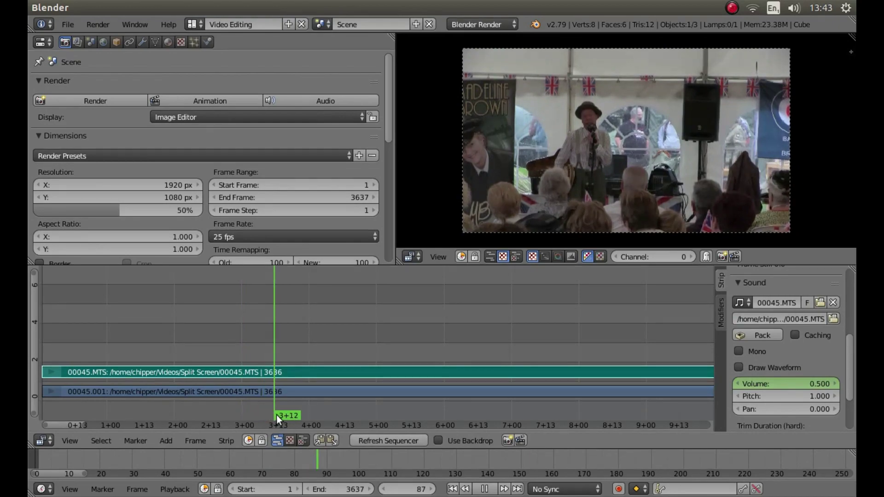
{"action": "key", "text": "alt+a"}
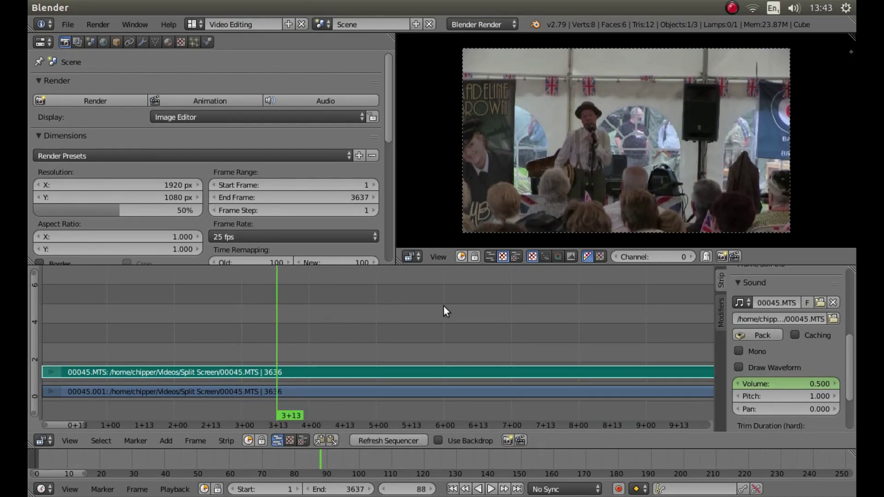
{"action": "left_click", "coordinate": [767, 379]}
{"action": "type", "text": "1"}
{"action": "key", "text": "Return"}
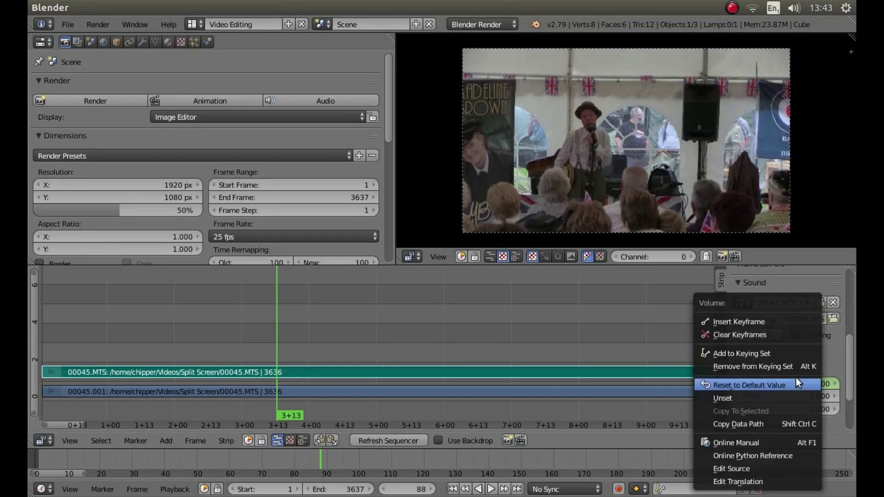
{"action": "left_click", "coordinate": [746, 323]}
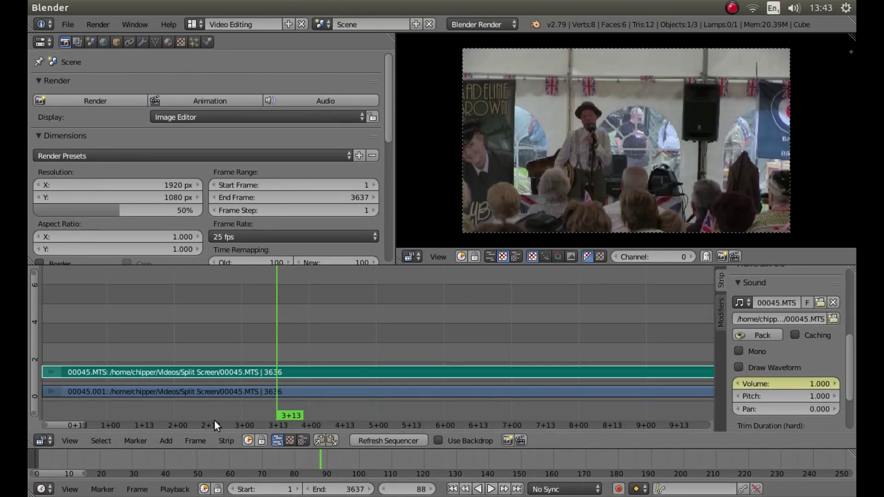
{"action": "left_click_drag", "start_coordinate": [297, 418], "coordinate": [54, 417]}
{"action": "key", "text": "alt+a"}
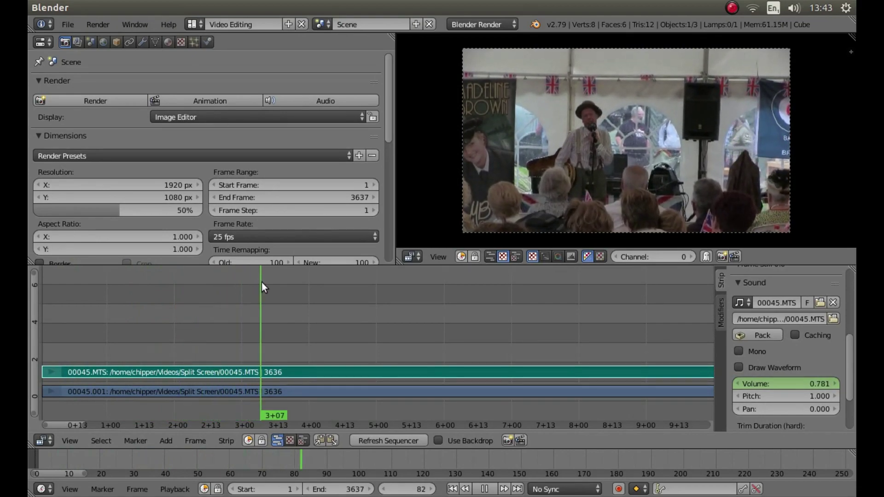
{"action": "left_click_drag", "start_coordinate": [307, 285], "coordinate": [317, 285]}
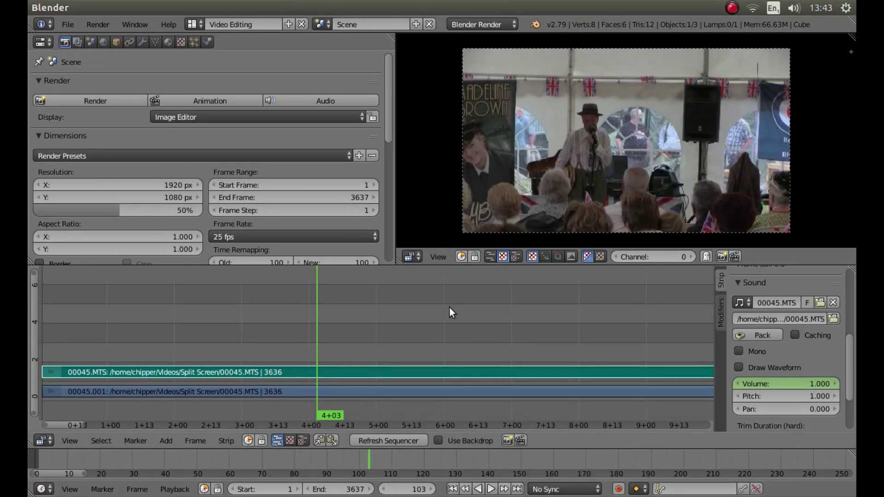
{"action": "key", "text": "shift+Left"}
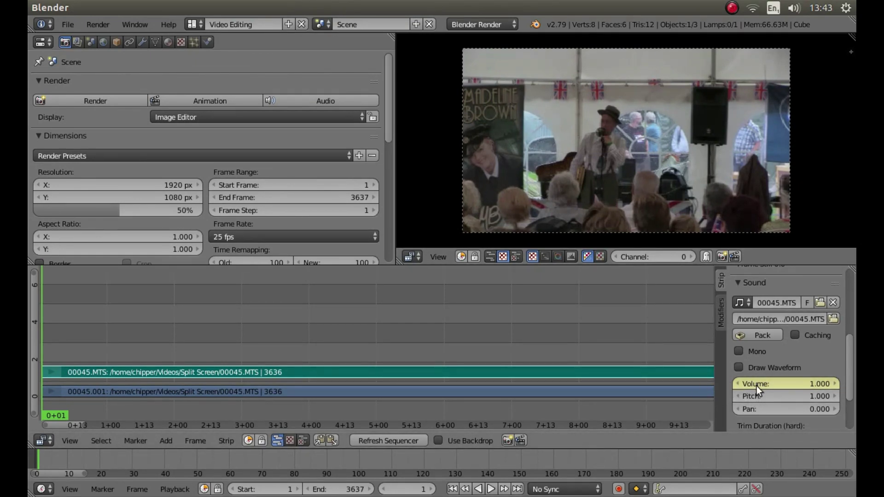
Clear all keyframes from the sound strip's Volume field.
{"action": "right_click", "coordinate": [791, 384]}
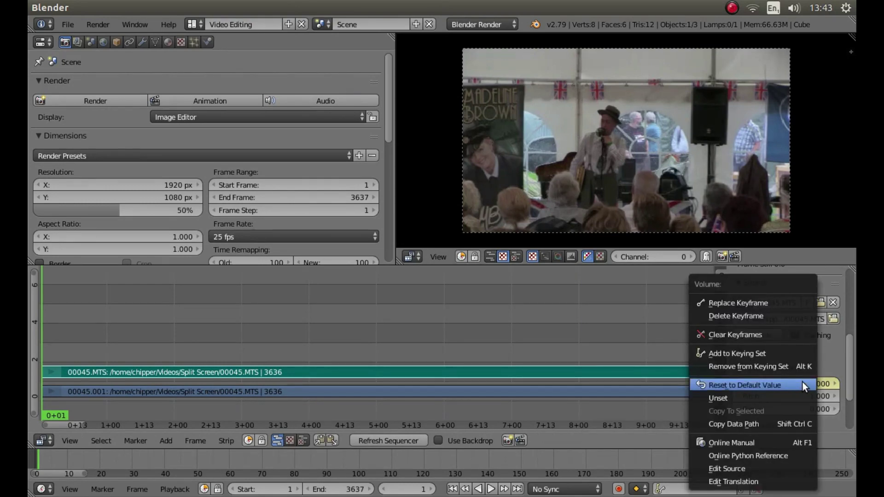
{"action": "left_click", "coordinate": [734, 334]}
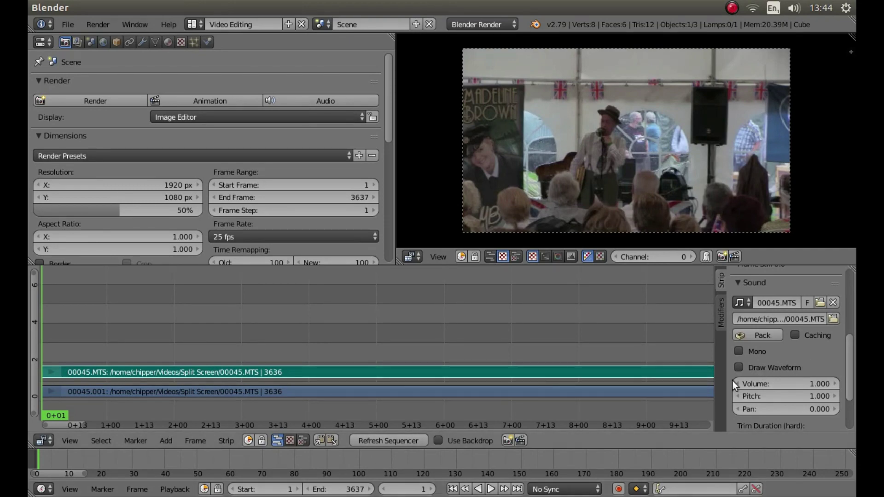
Keyframe volume 1.000 at frame 1, then play to frame 37 and keyframe it again.
{"action": "right_click", "coordinate": [778, 386]}
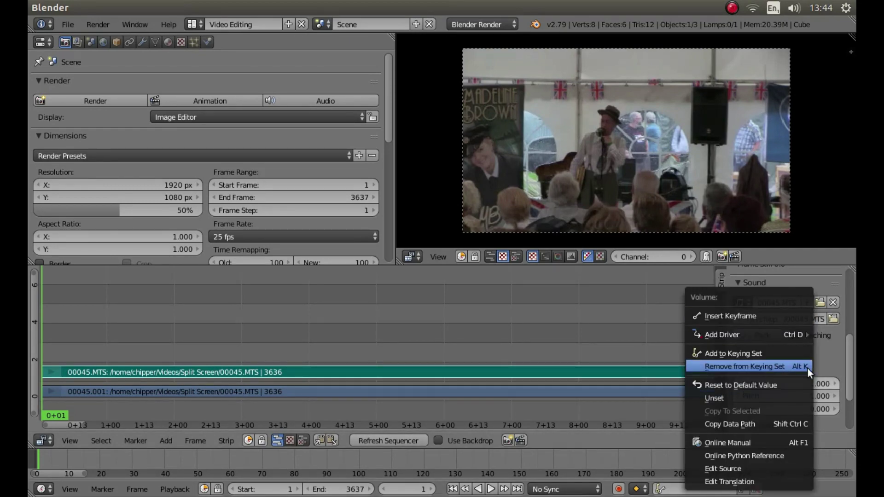
{"action": "left_click", "coordinate": [720, 314]}
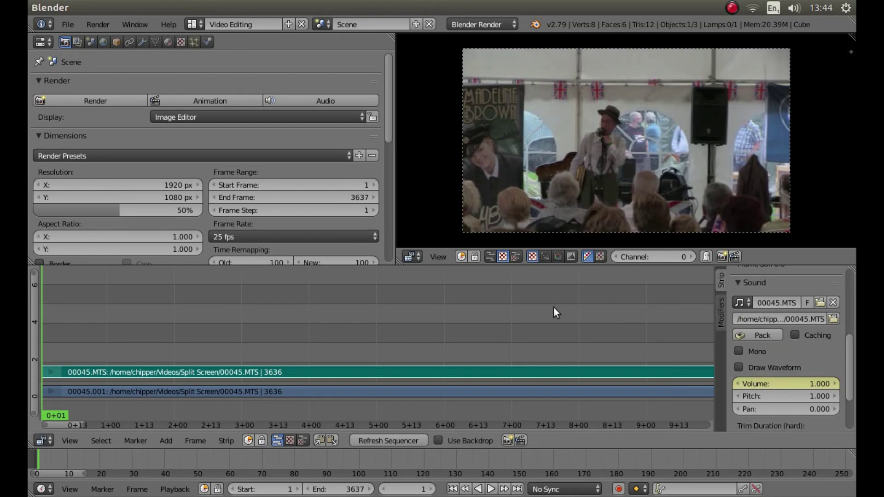
{"action": "key", "text": "alt+a"}
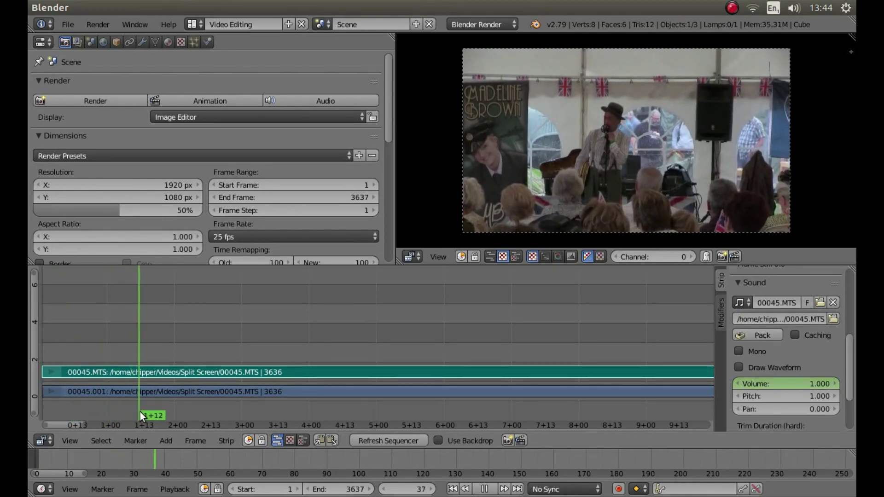
{"action": "key", "text": "alt+a"}
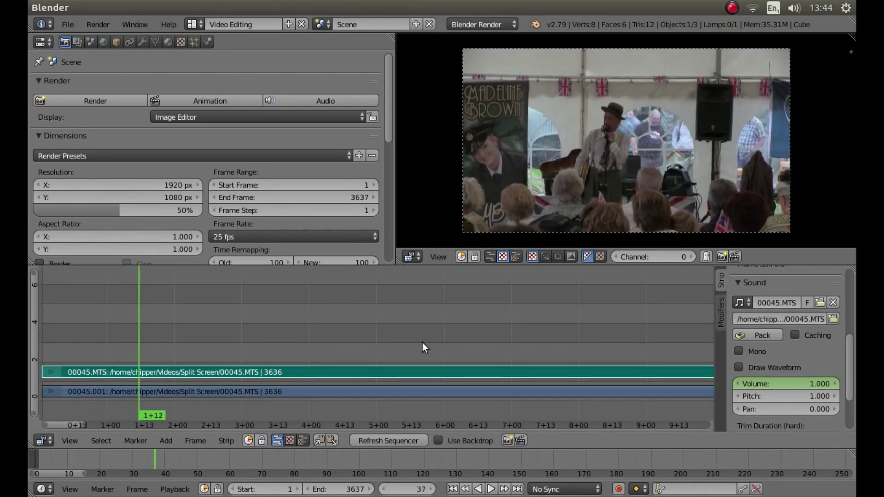
{"action": "right_click", "coordinate": [812, 382]}
{"action": "left_click", "coordinate": [773, 321]}
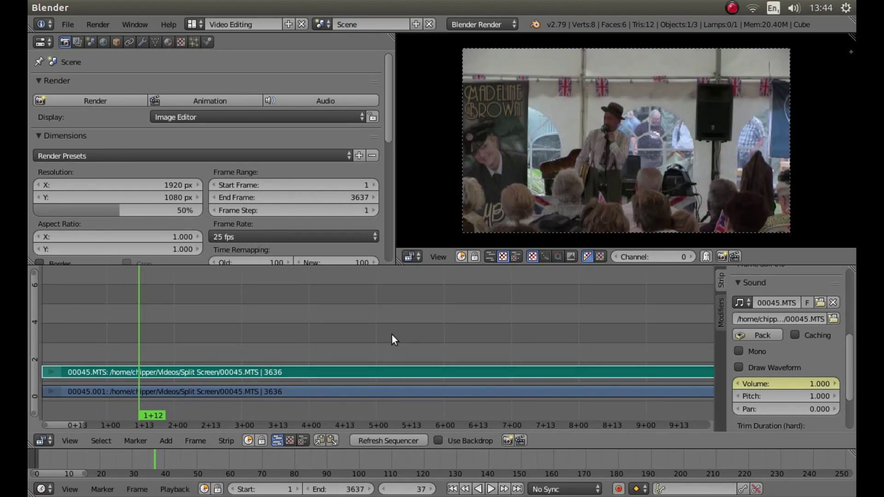
Step to frame 38, set the volume to 0, and keyframe it.
{"action": "key", "text": "Right"}
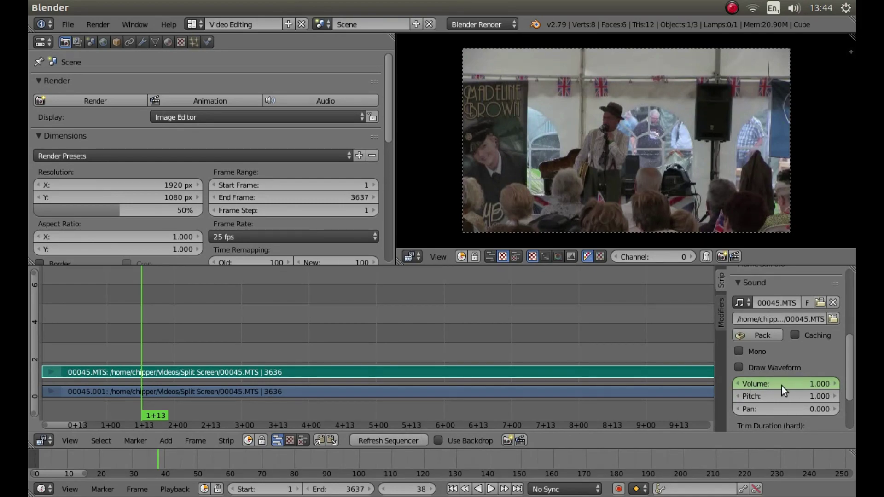
{"action": "left_click", "coordinate": [794, 384]}
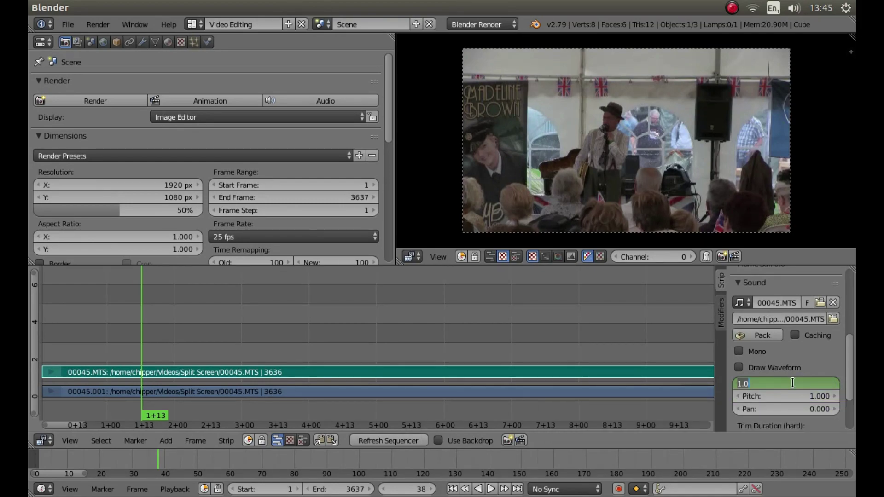
{"action": "type", "text": "0"}
{"action": "key", "text": "Return"}
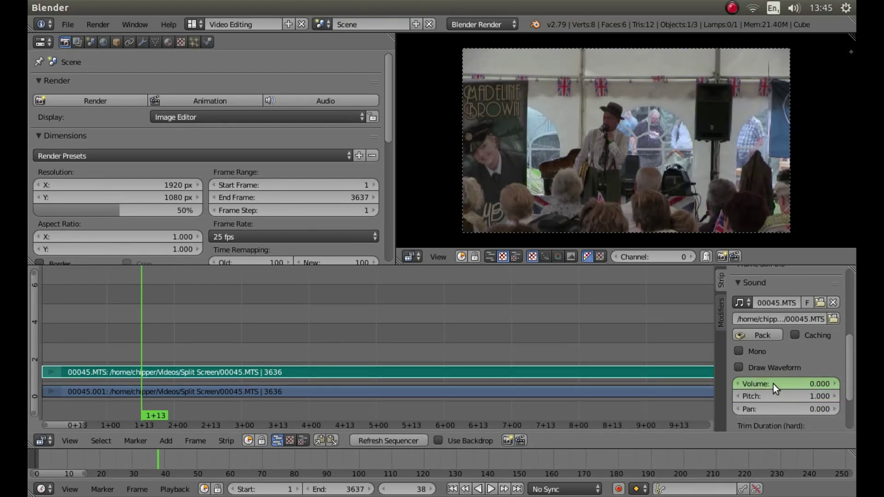
{"action": "right_click", "coordinate": [774, 383]}
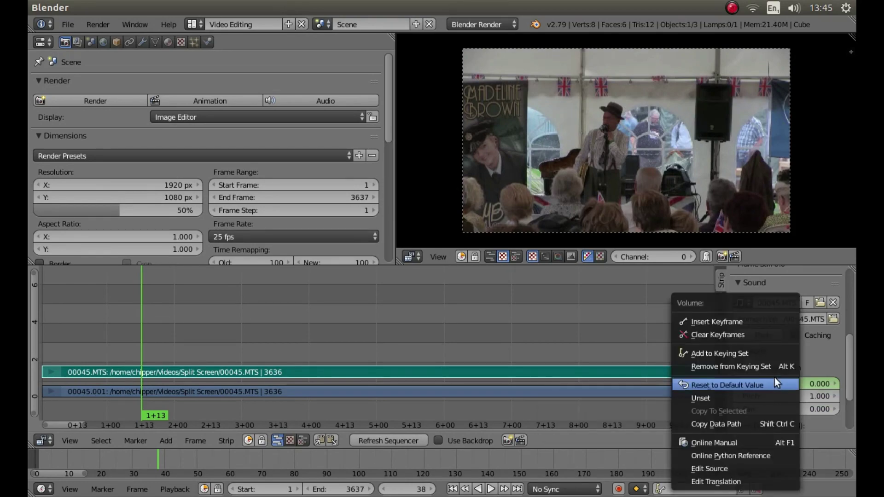
{"action": "left_click", "coordinate": [728, 320]}
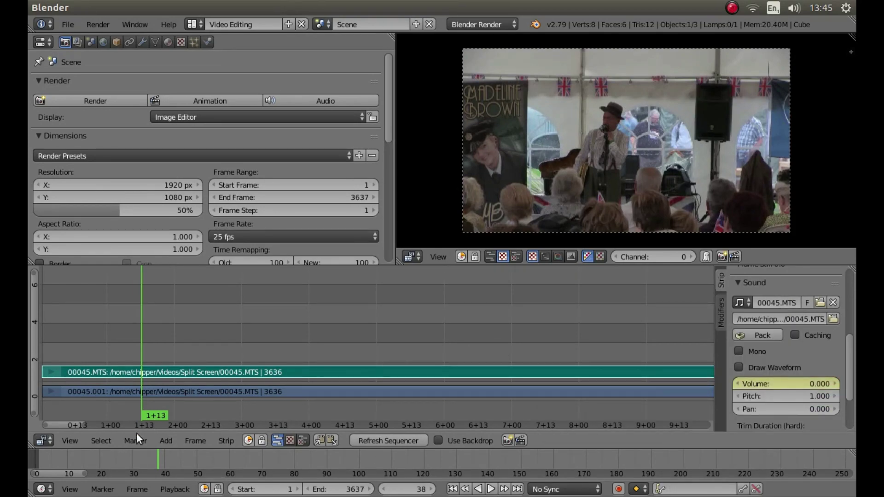
{"action": "key", "text": "alt+a"}
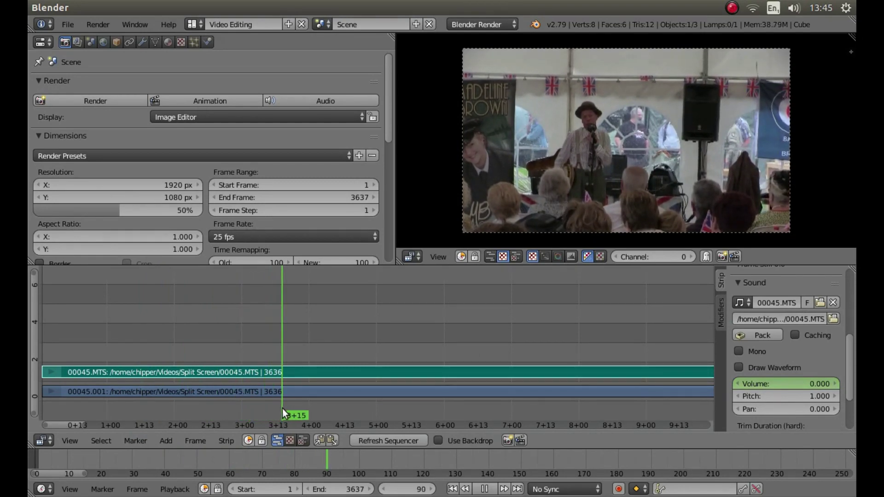
Scrub to frame 96 and keyframe the volume at 0 there.
{"action": "mouse_move", "coordinate": [283, 409]}
{"action": "left_mouse_down"}
{"action": "mouse_move", "coordinate": [258, 413]}
{"action": "mouse_move", "coordinate": [296, 410]}
{"action": "left_mouse_up"}
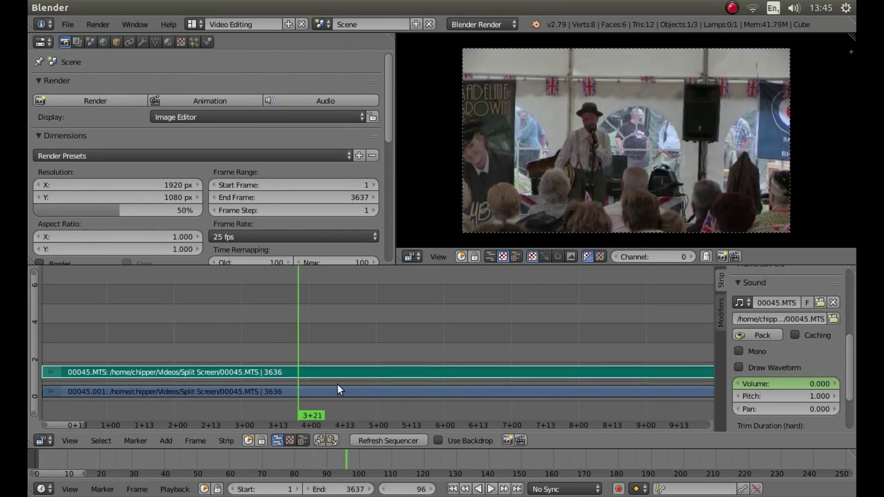
{"action": "right_click", "coordinate": [795, 384]}
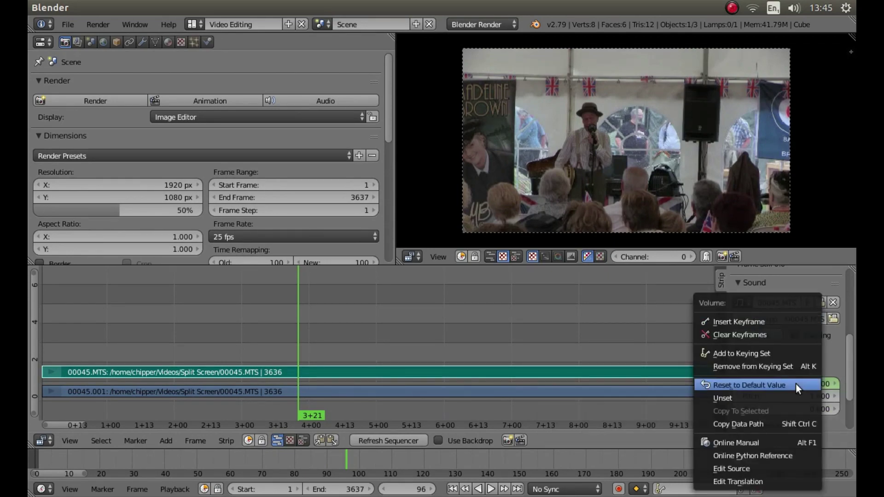
{"action": "left_click", "coordinate": [726, 318]}
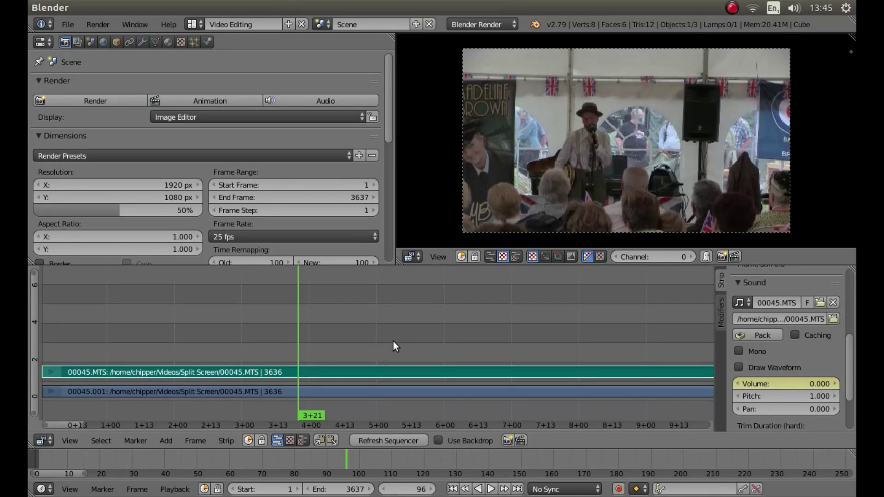
Step to frame 97, set the volume to 1, and keyframe it.
{"action": "key", "text": "Right"}
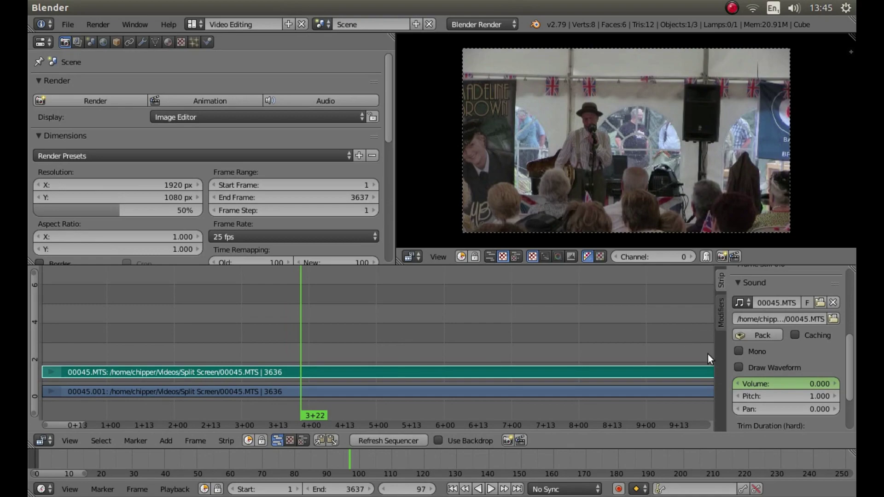
{"action": "left_click", "coordinate": [772, 379]}
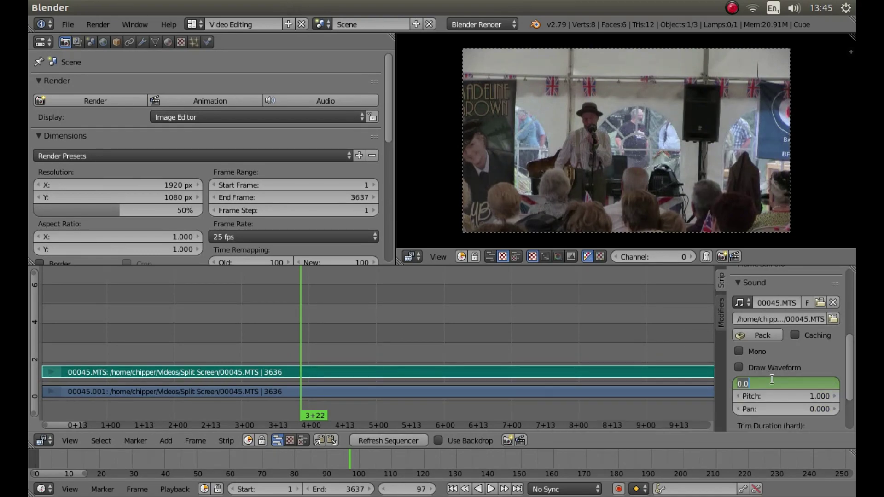
{"action": "type", "text": "1"}
{"action": "key", "text": "Return"}
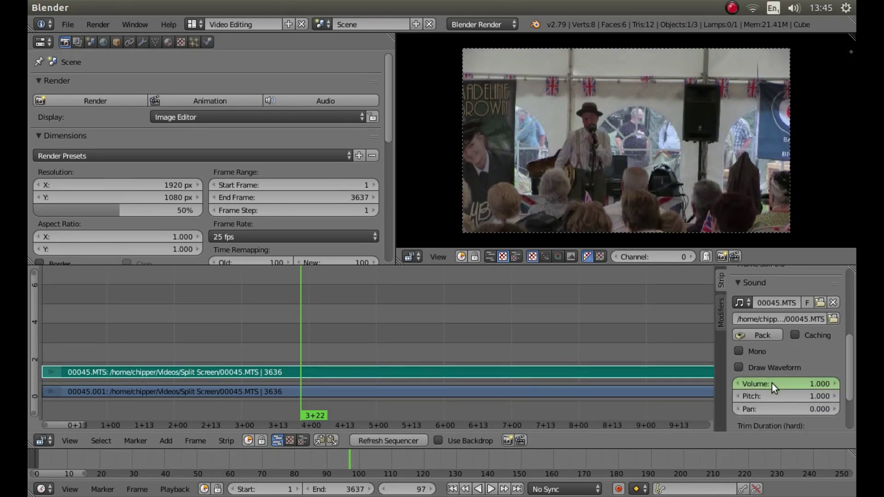
{"action": "right_click", "coordinate": [771, 383]}
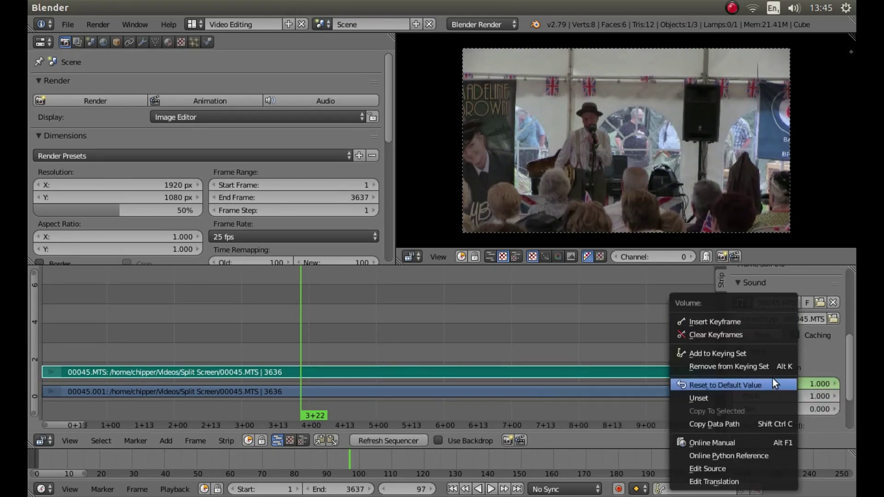
{"action": "left_click", "coordinate": [732, 322]}
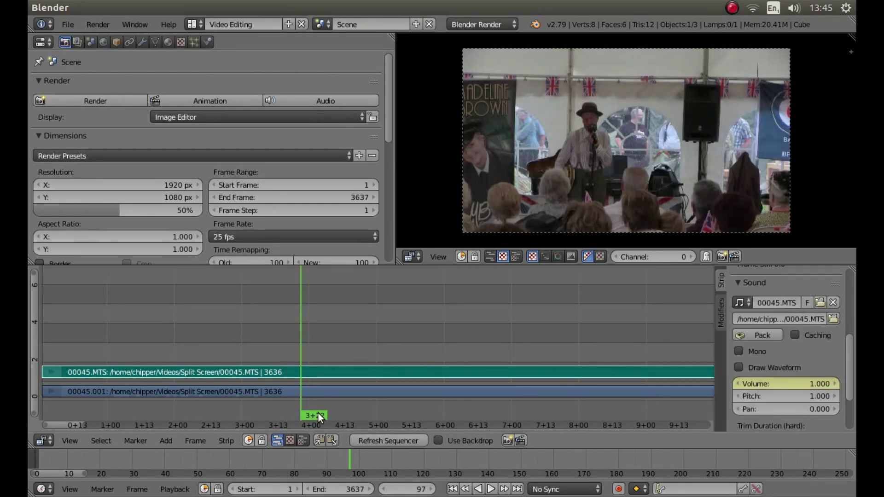
{"action": "left_click_drag", "start_coordinate": [318, 413], "coordinate": [104, 426]}
Play from frame 25 to around frame 38 to hear the sound cut out.
{"action": "key", "text": "alt+a"}
{"action": "mouse_move", "coordinate": [115, 273]}
{"action": "left_mouse_down"}
{"action": "mouse_move", "coordinate": [318, 271]}
{"action": "mouse_move", "coordinate": [106, 274]}
{"action": "left_mouse_up"}
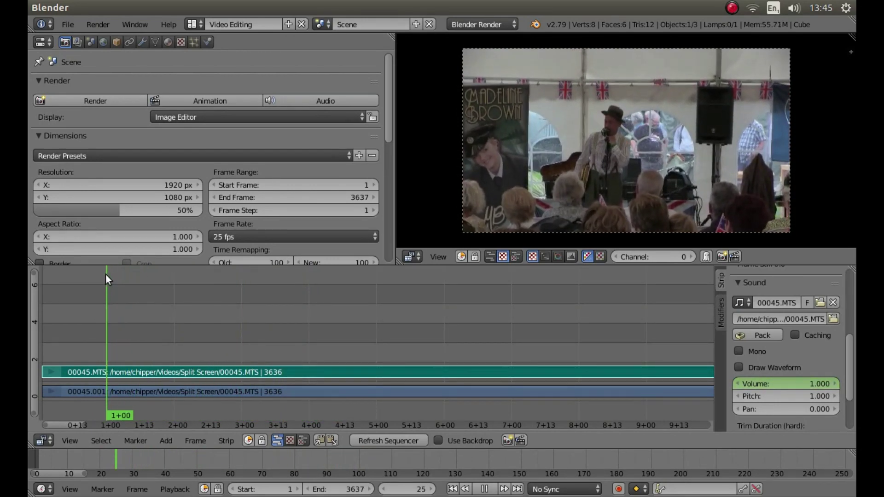
{"action": "key", "text": "alt+a"}
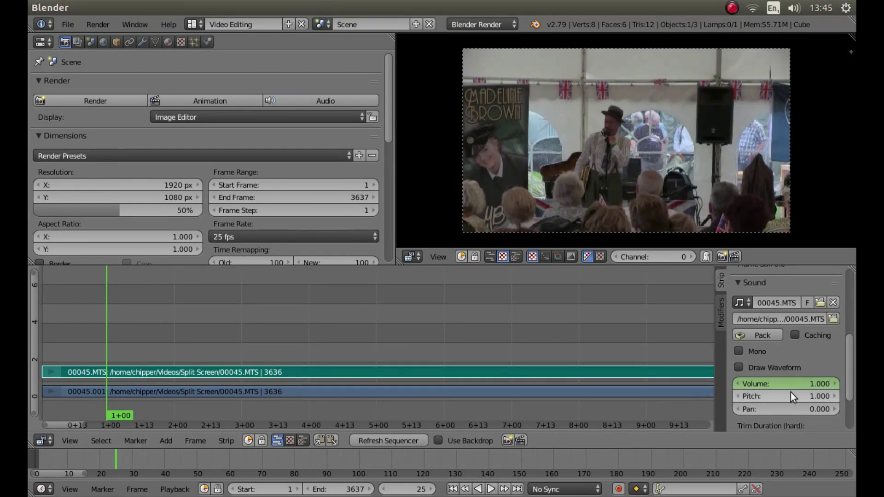
{"action": "key", "text": "alt+a"}
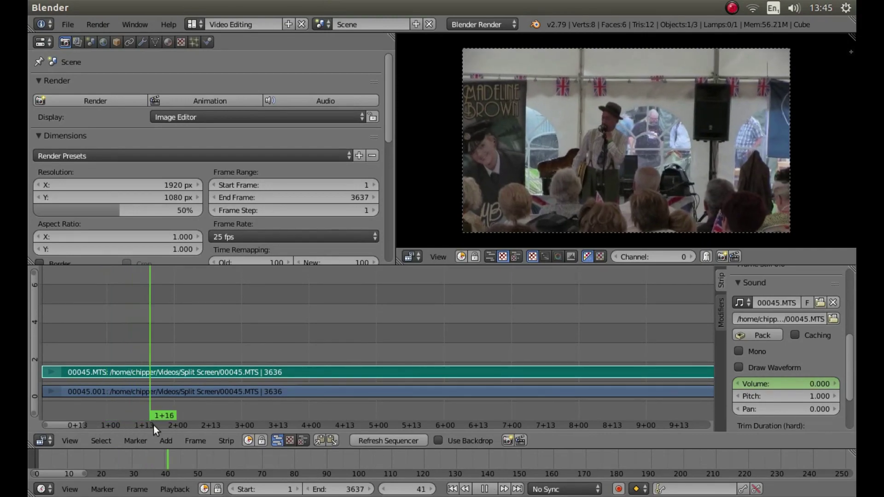
{"action": "mouse_move", "coordinate": [154, 426]}
{"action": "left_mouse_down"}
{"action": "mouse_move", "coordinate": [163, 271]}
{"action": "mouse_move", "coordinate": [147, 272]}
{"action": "mouse_move", "coordinate": [130, 424]}
{"action": "mouse_move", "coordinate": [142, 425]}
{"action": "left_mouse_up"}
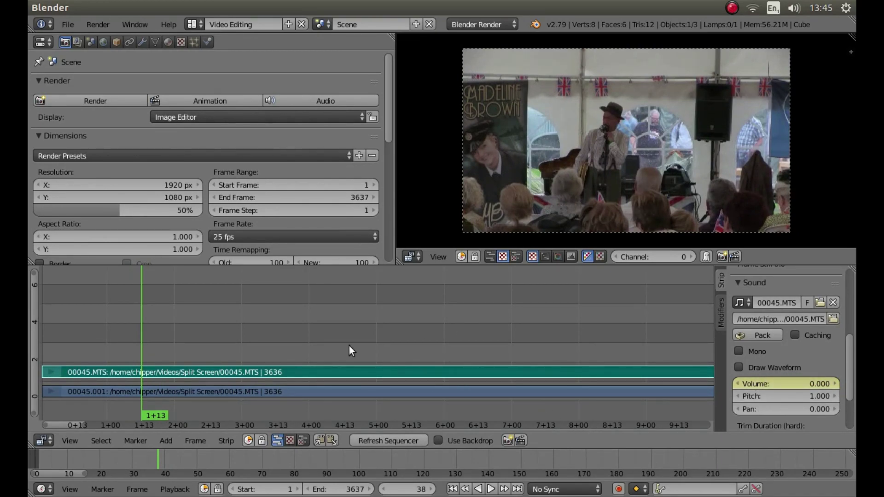
Scrub to frame 87 and check the Volume reads 0.000 in the Properties panel.
{"action": "left_click_drag", "start_coordinate": [163, 411], "coordinate": [274, 417]}
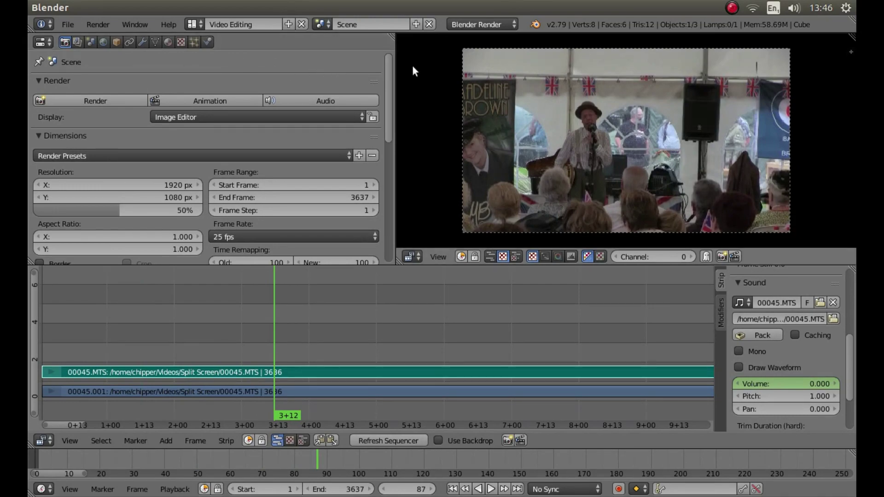
{"action": "mouse_move", "coordinate": [387, 70]}
{"action": "left_mouse_down"}
{"action": "mouse_move", "coordinate": [388, 206]}
{"action": "mouse_move", "coordinate": [397, 67]}
{"action": "left_mouse_up"}
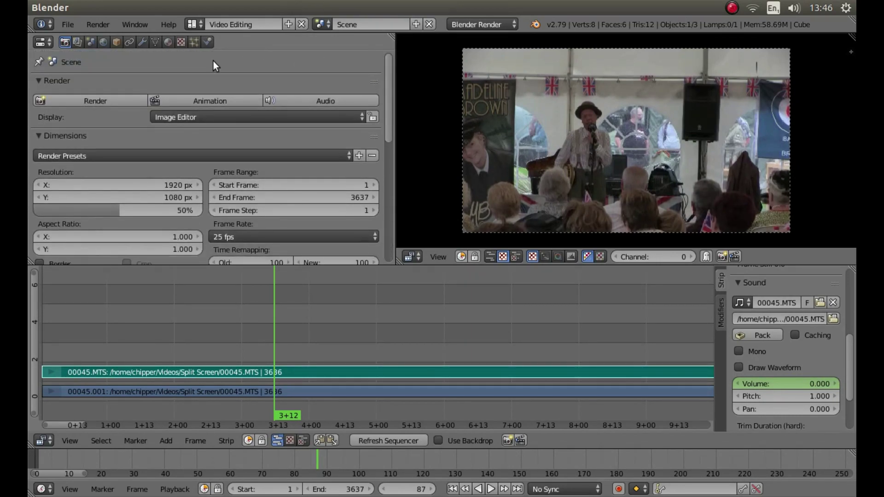